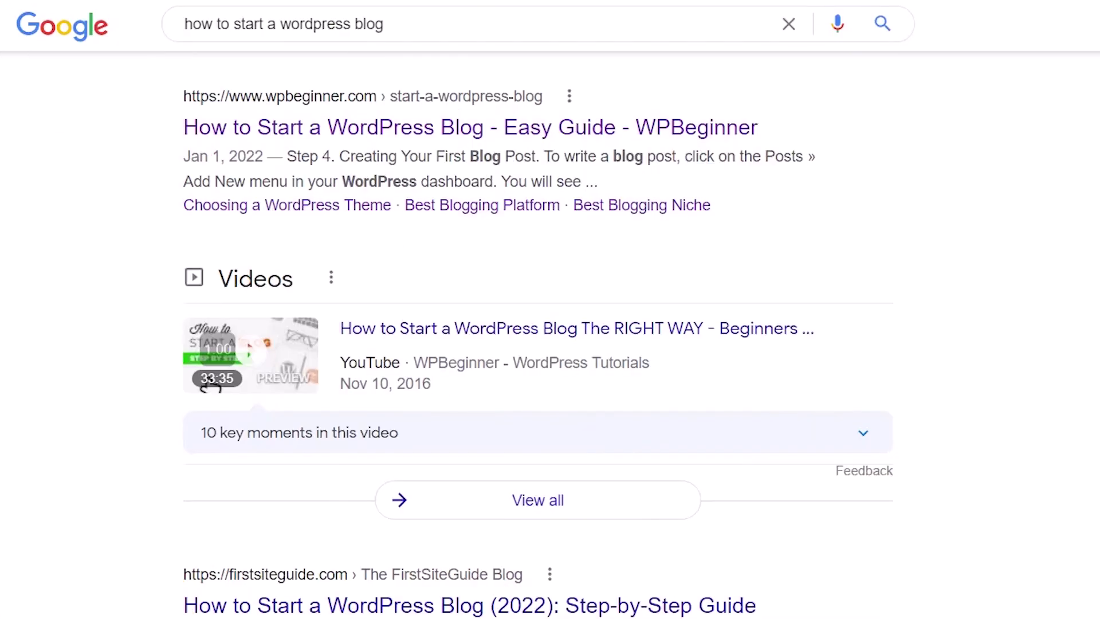
# Step: Scroll the WPBeginner article down to the How to Start a Blog video and play it
pyautogui.scroll(-2, 550, 333)
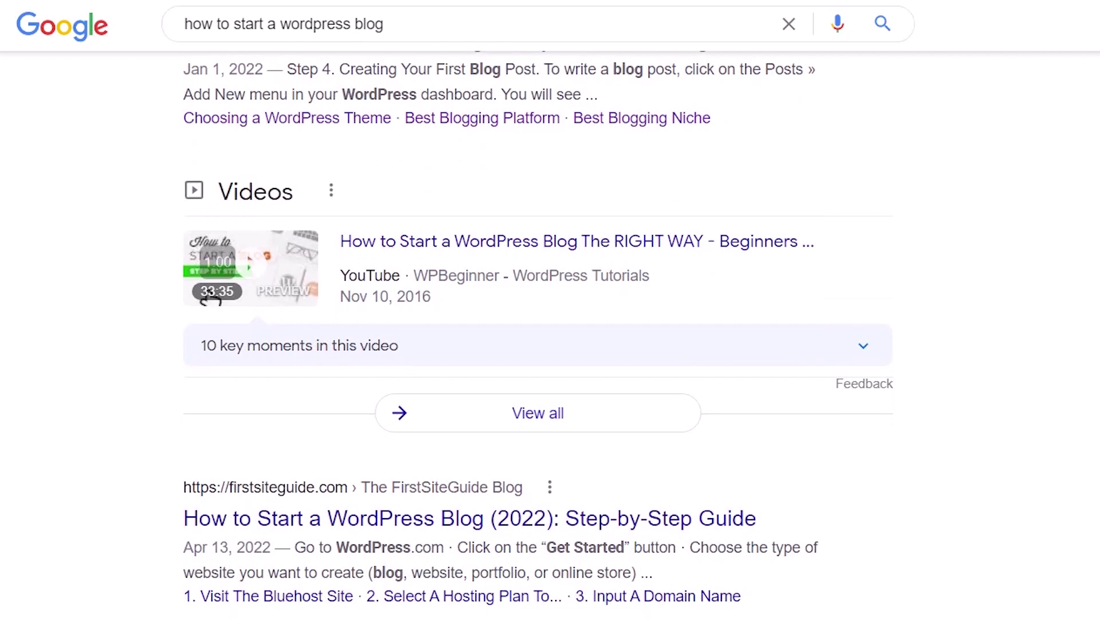
pyautogui.scroll(2, 551, 332)
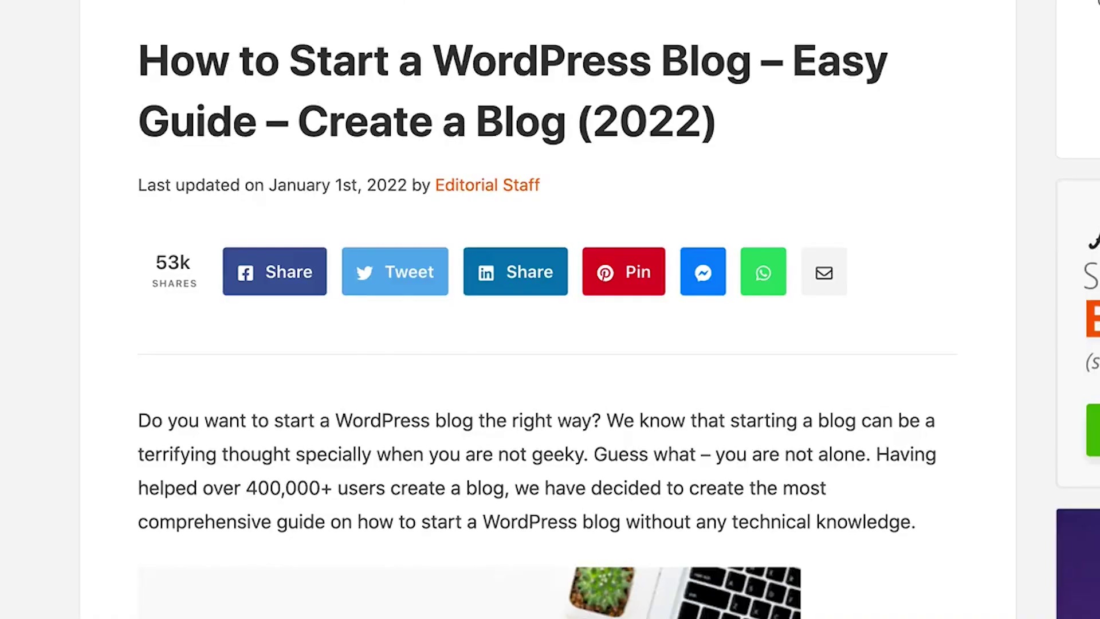
pyautogui.scroll(-15, 551, 309)
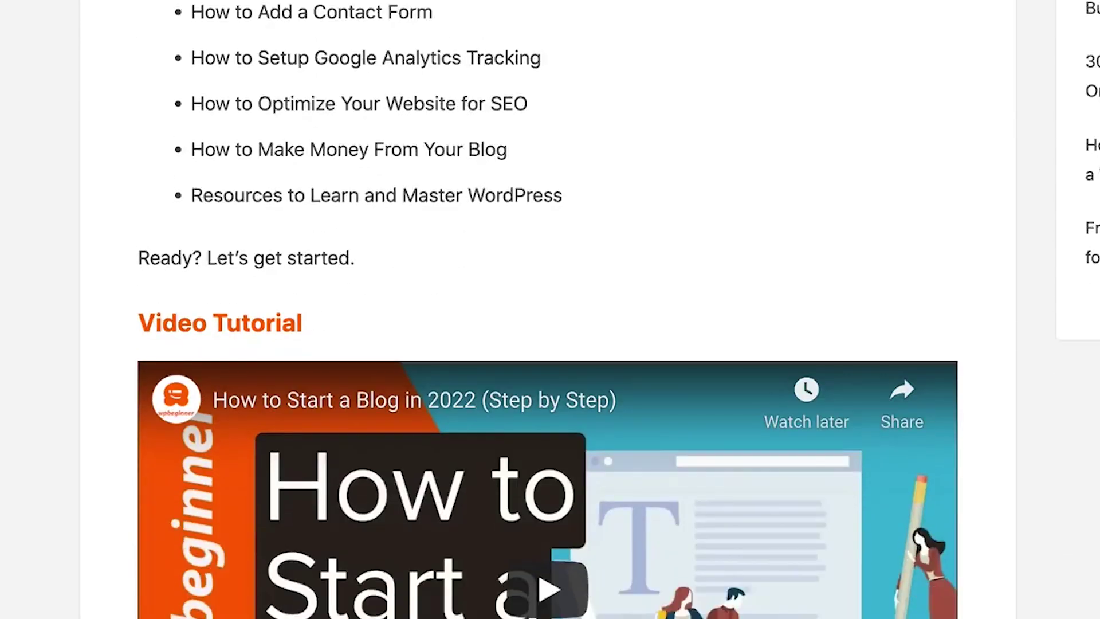
pyautogui.scroll(-6, 550, 309)
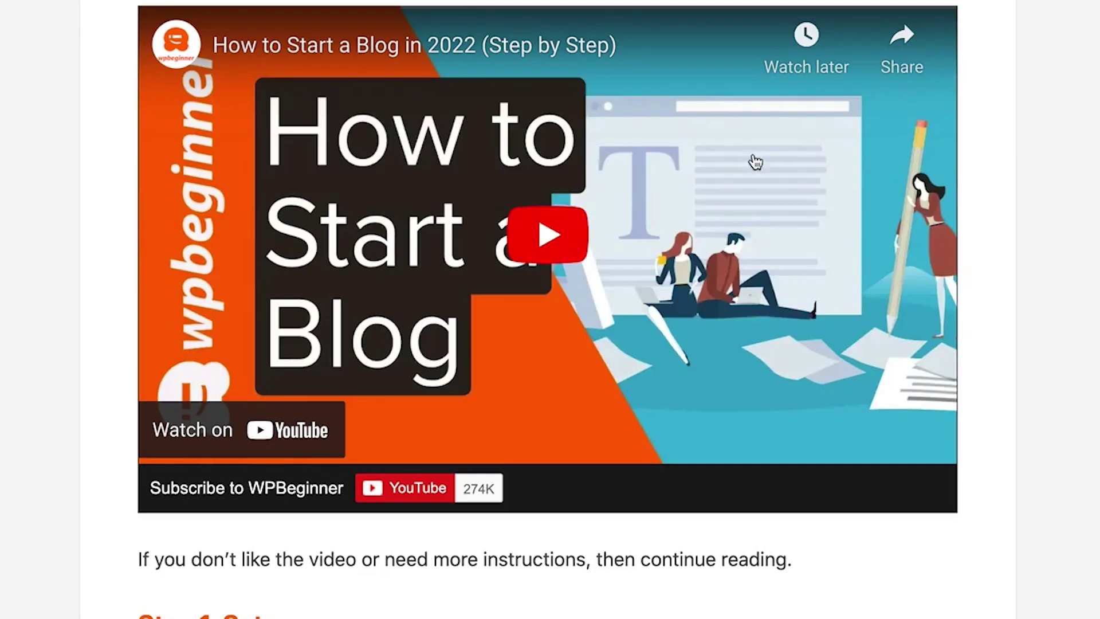
pyautogui.click(576, 261)
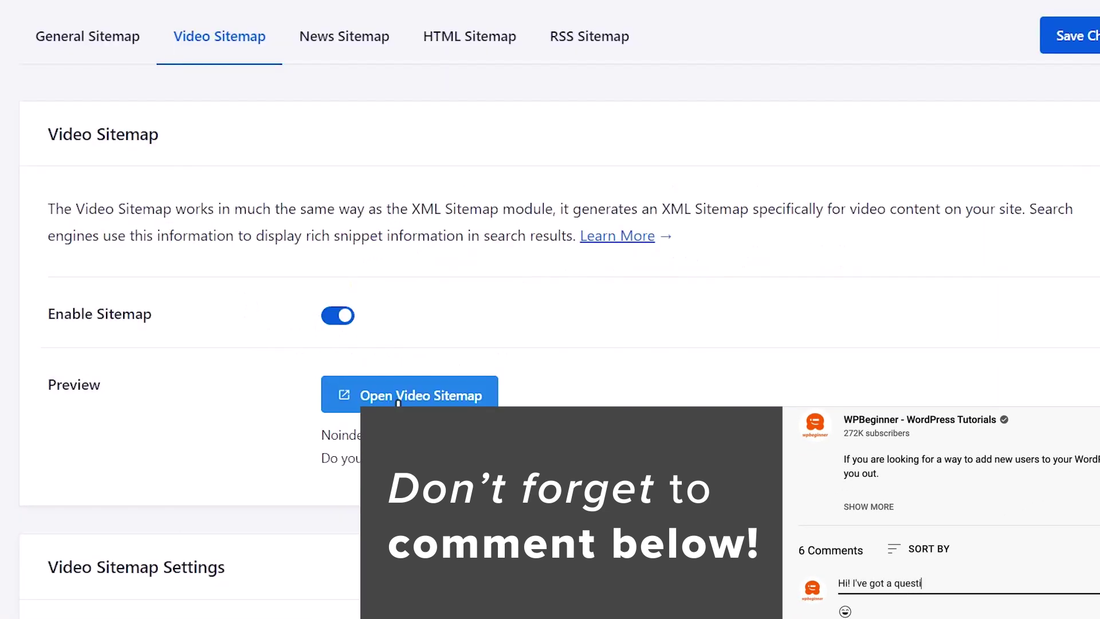
# Step: Preview the site's generated video sitemap from the Video Sitemap tab
pyautogui.click(398, 397)
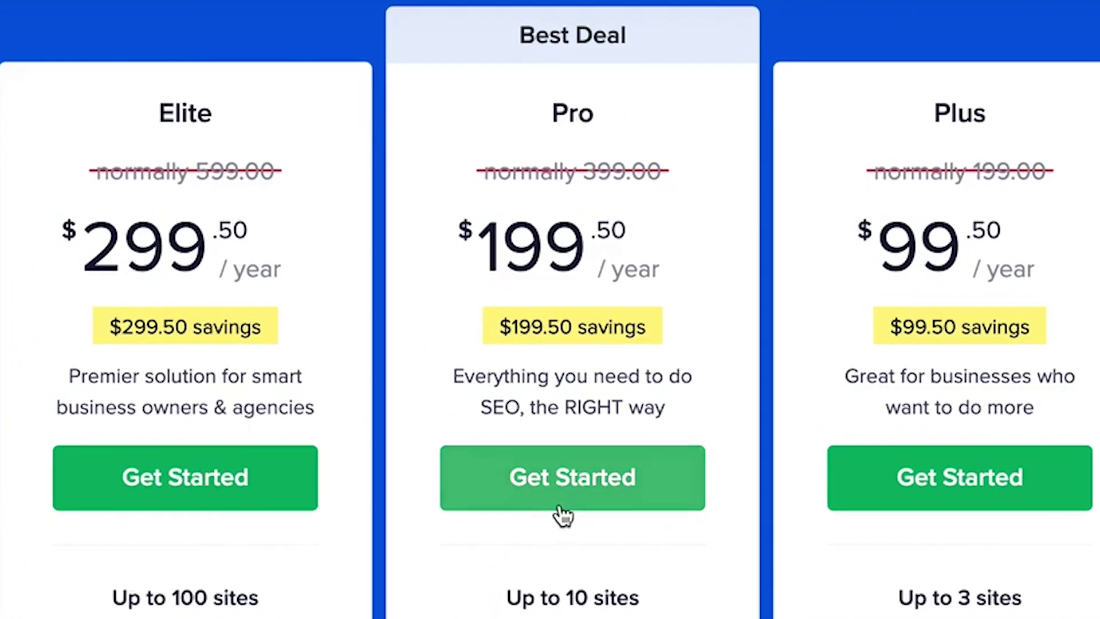
# Step: Load aioseo.com and open the account's downloads and license details
pyautogui.write('ioseo.com')
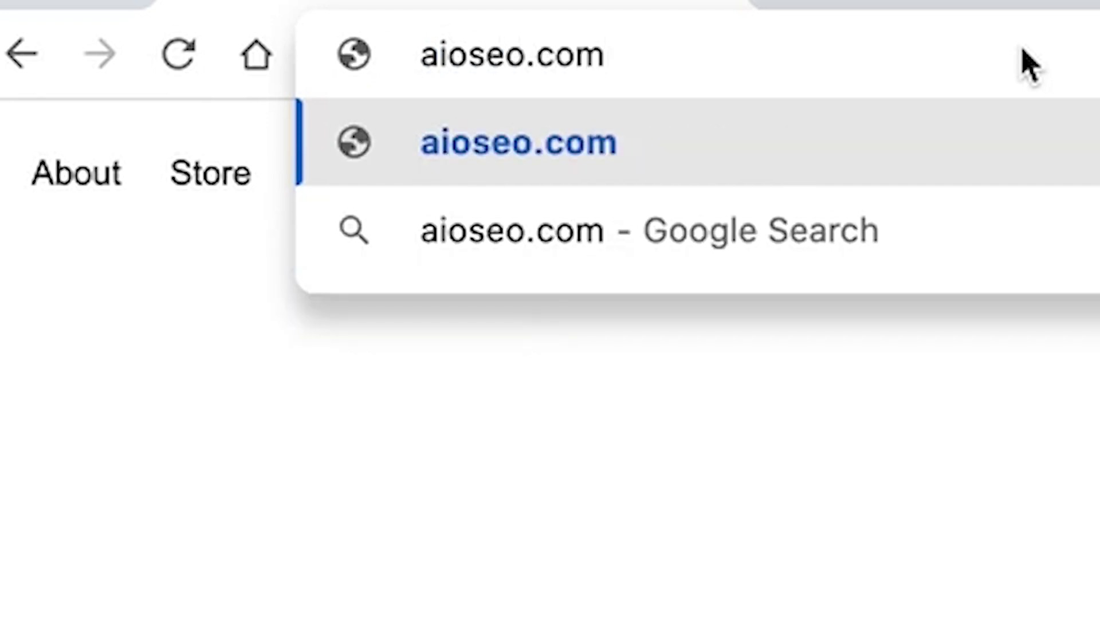
pyautogui.press('Return')
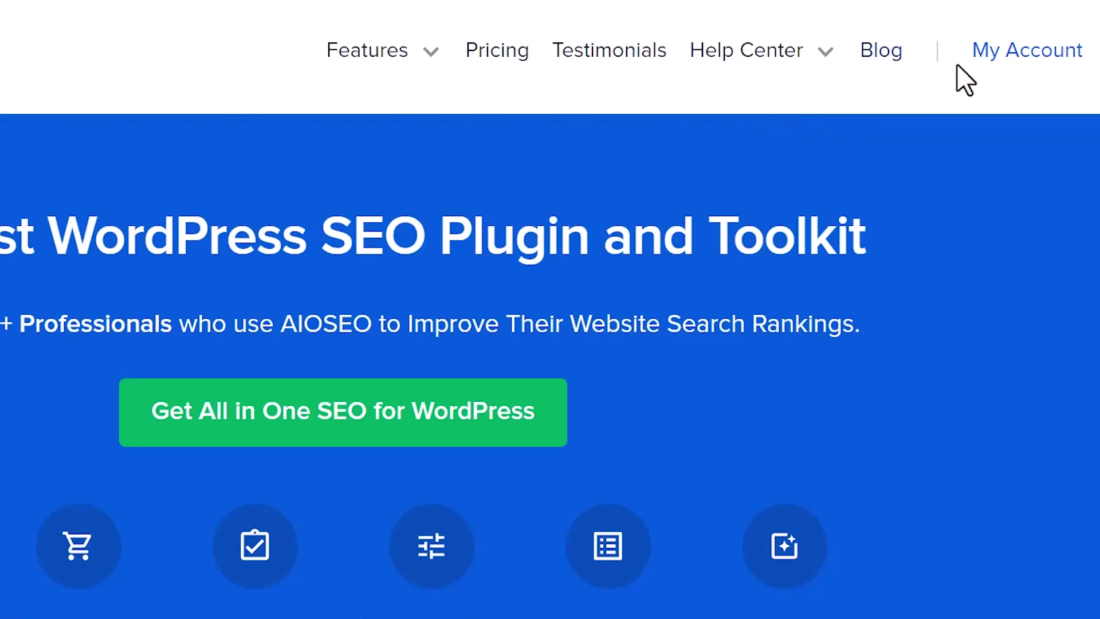
pyautogui.click(990, 69)
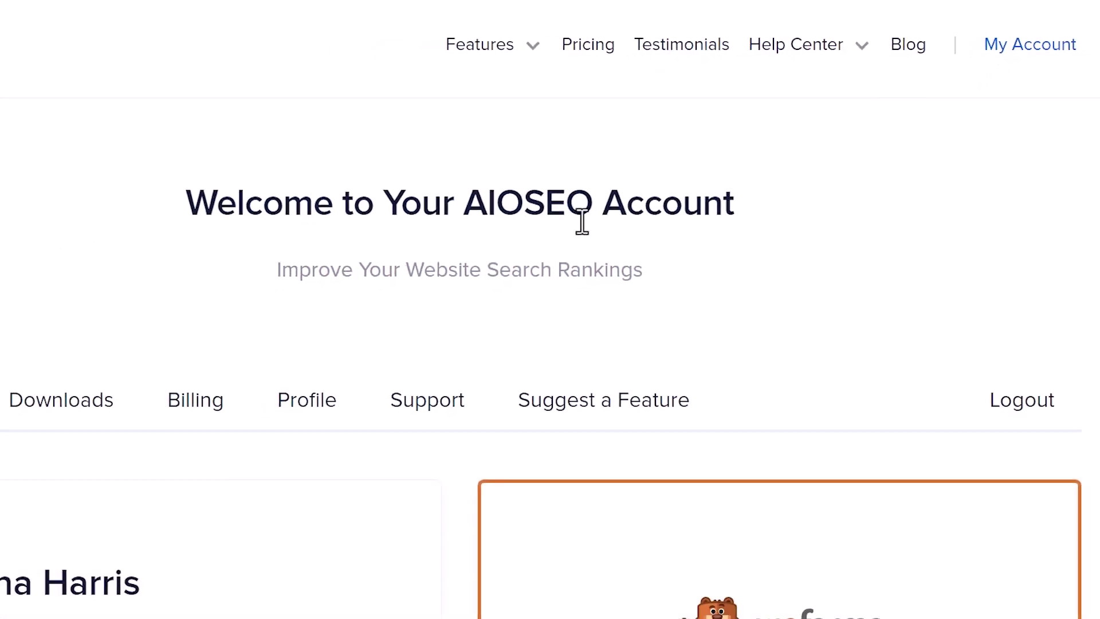
pyautogui.click(151, 375)
# Step: Download the AIOSEO Pro plugin zip and copy the license key
pyautogui.scroll(-6, 151, 381)
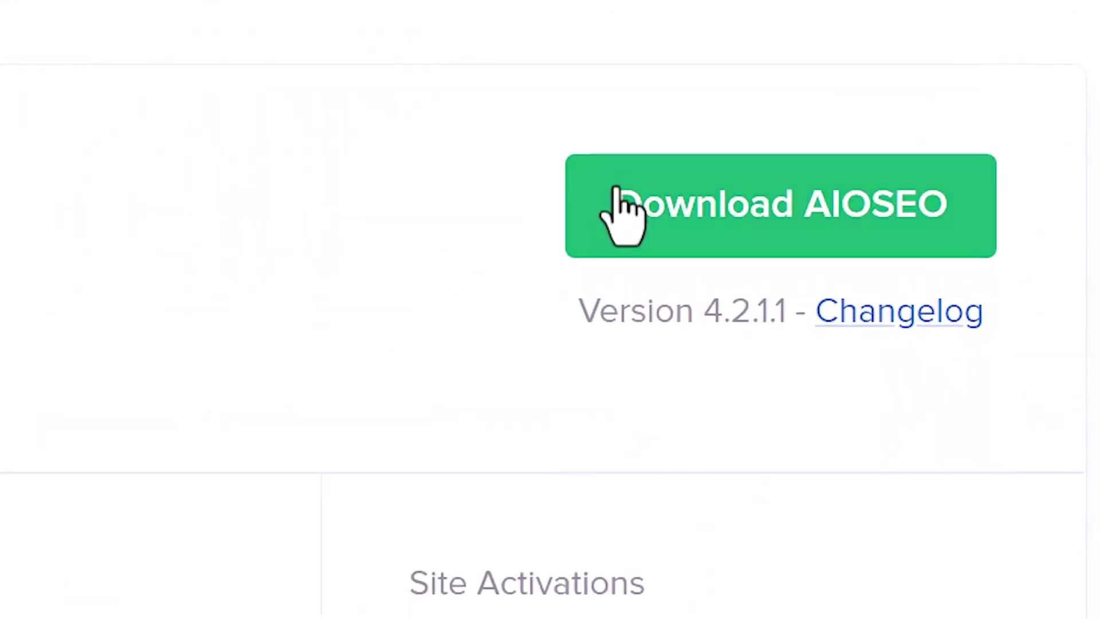
pyautogui.click(622, 214)
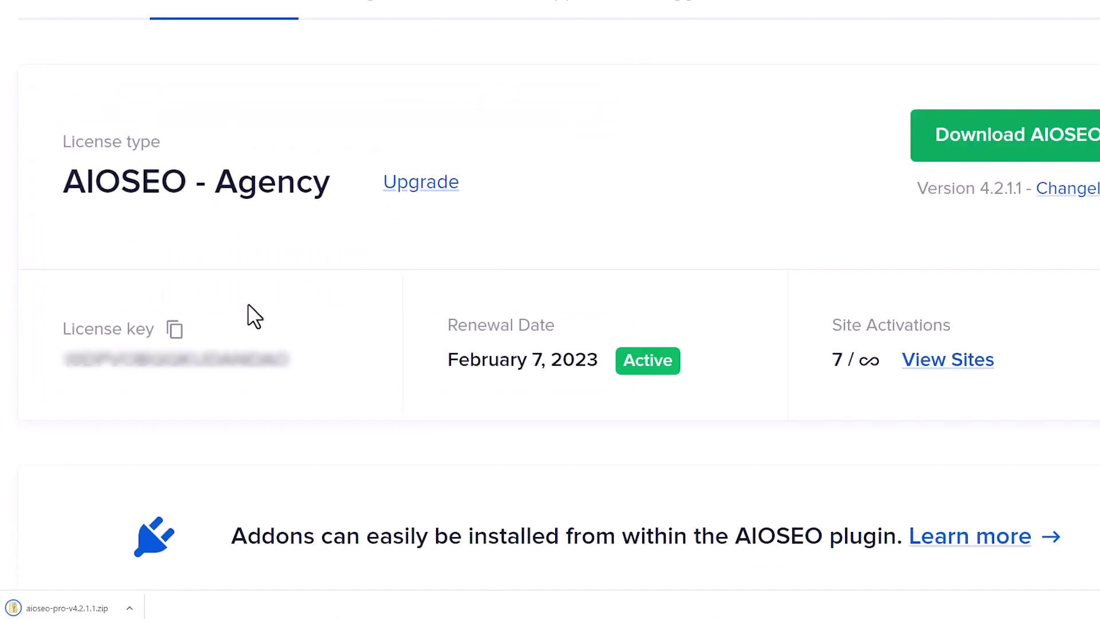
pyautogui.click(176, 331)
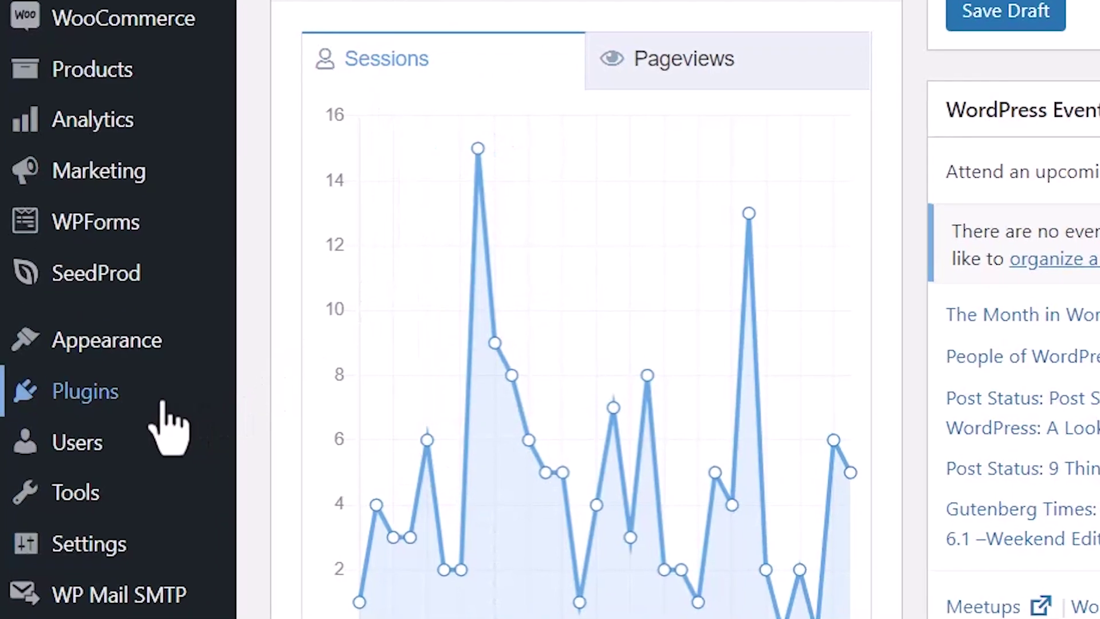
# Step: Upload aioseo-pro-v4.2.1.1.zip as a new plugin, install it and activate it
pyautogui.moveTo(54, 475)
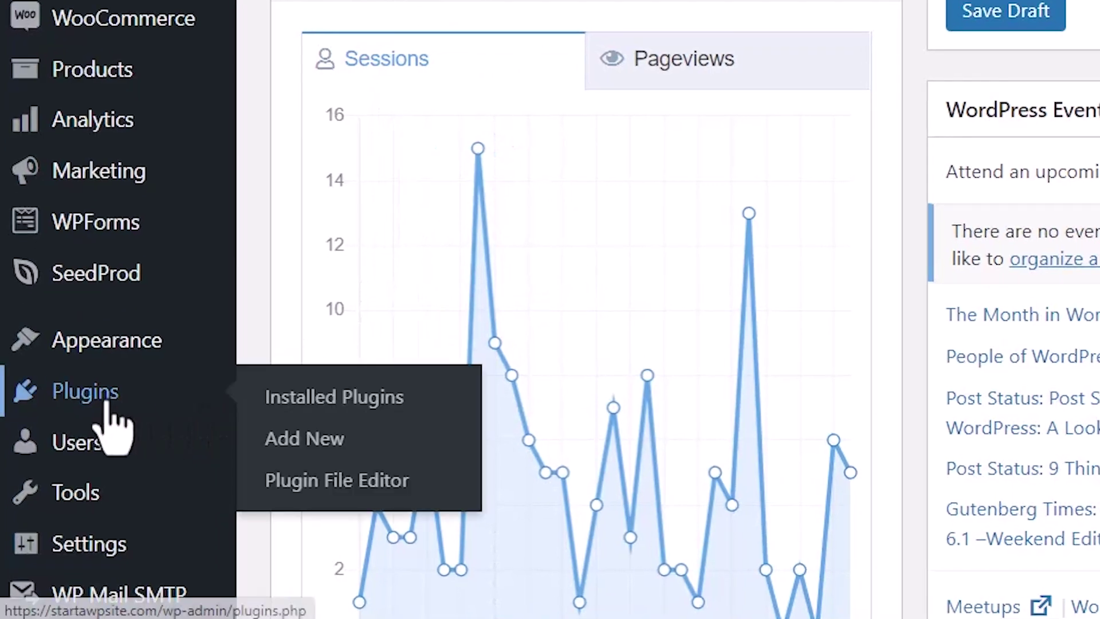
pyautogui.click(298, 438)
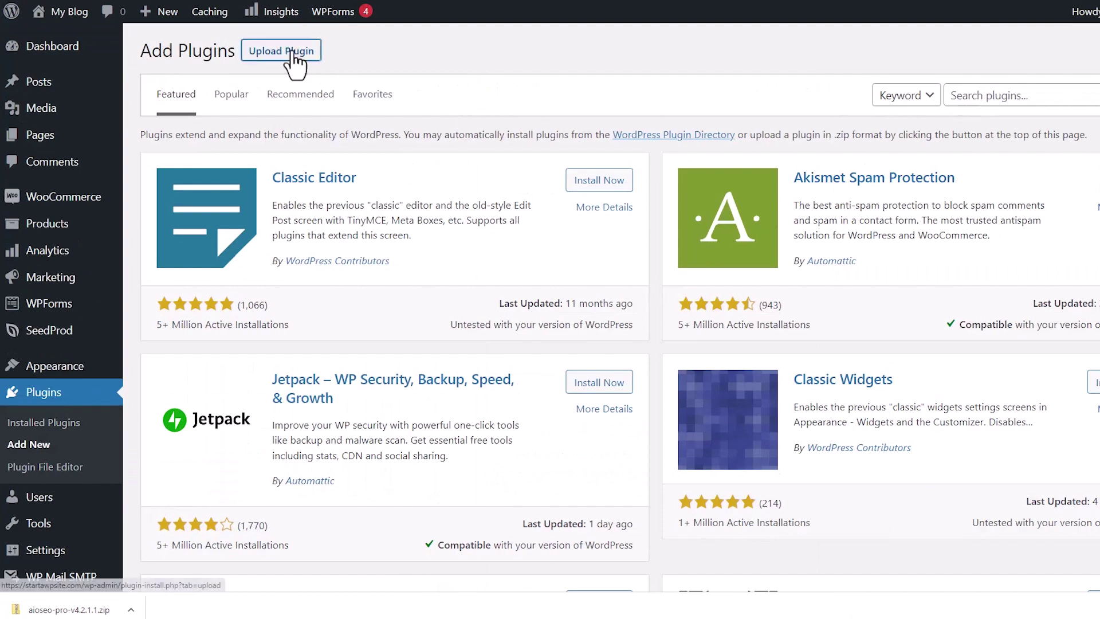
pyautogui.click(290, 55)
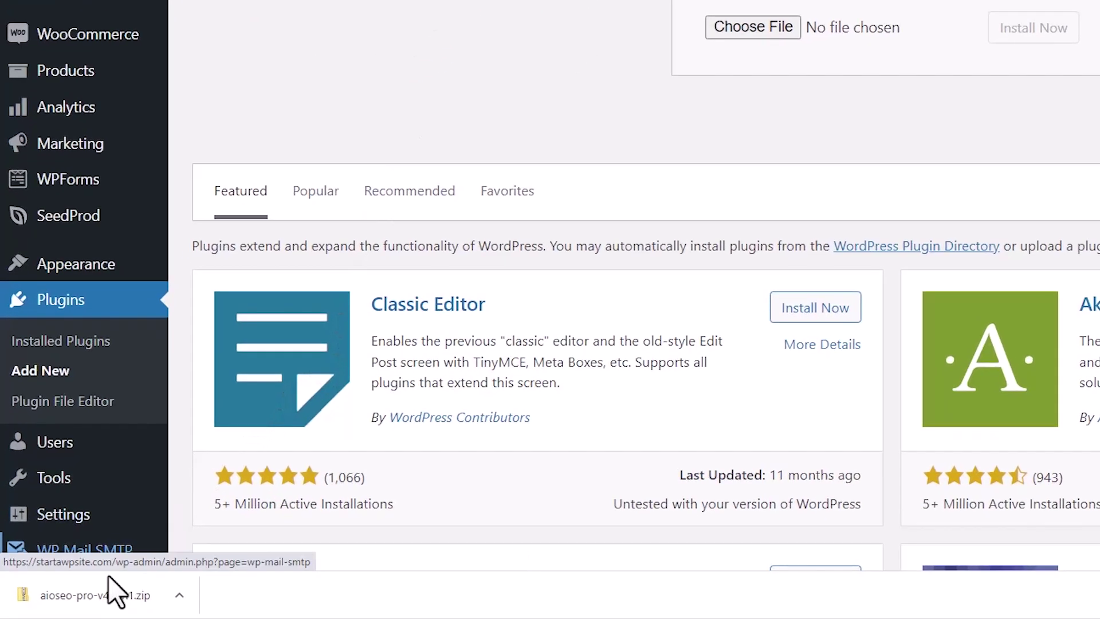
pyautogui.moveTo(115, 594); pyautogui.dragTo(760, 32)
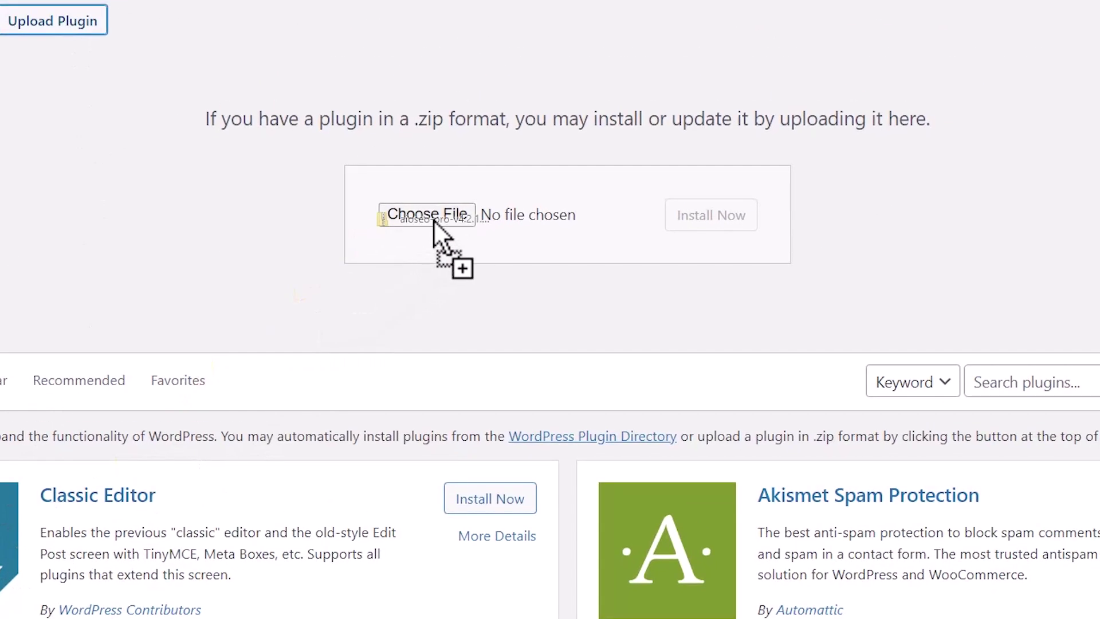
pyautogui.moveTo(433, 219); pyautogui.dragTo(438, 219)
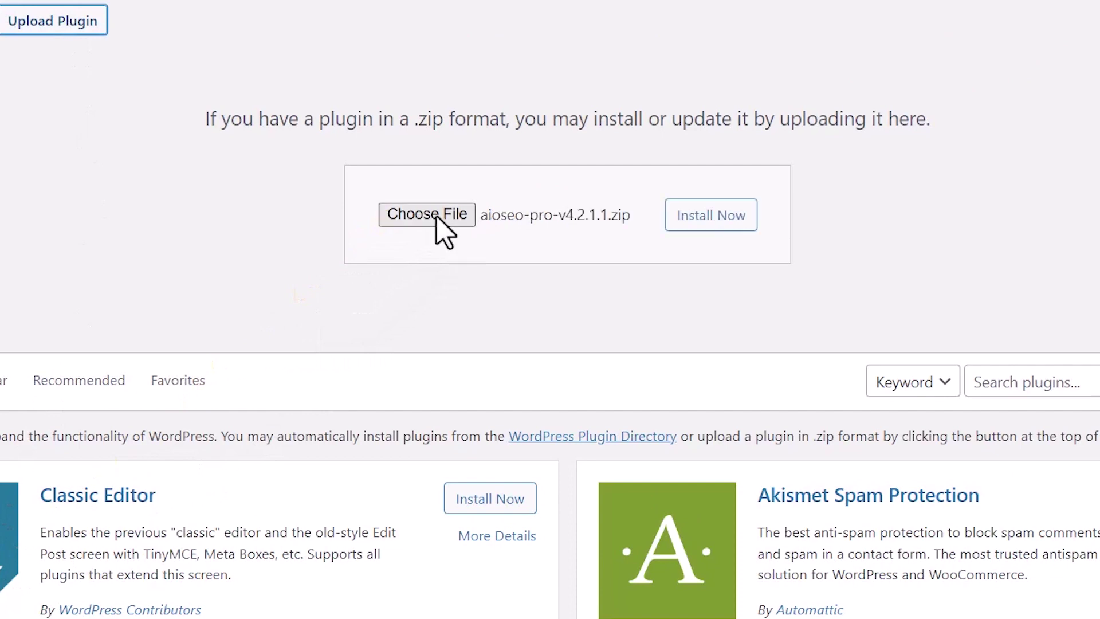
pyautogui.click(720, 224)
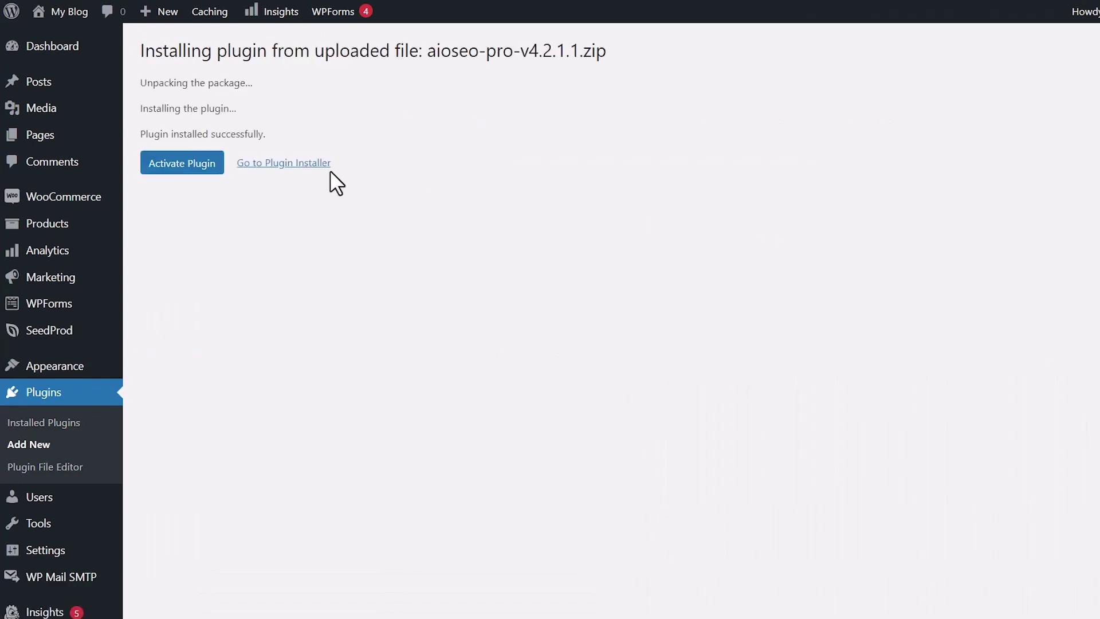
pyautogui.click(195, 170)
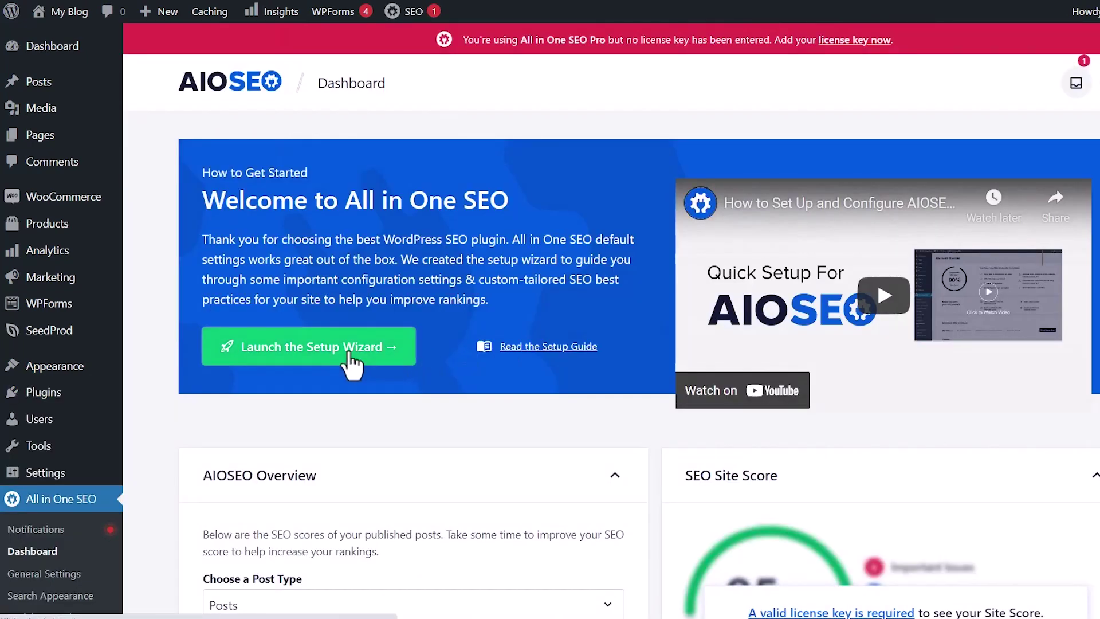
pyautogui.click(352, 363)
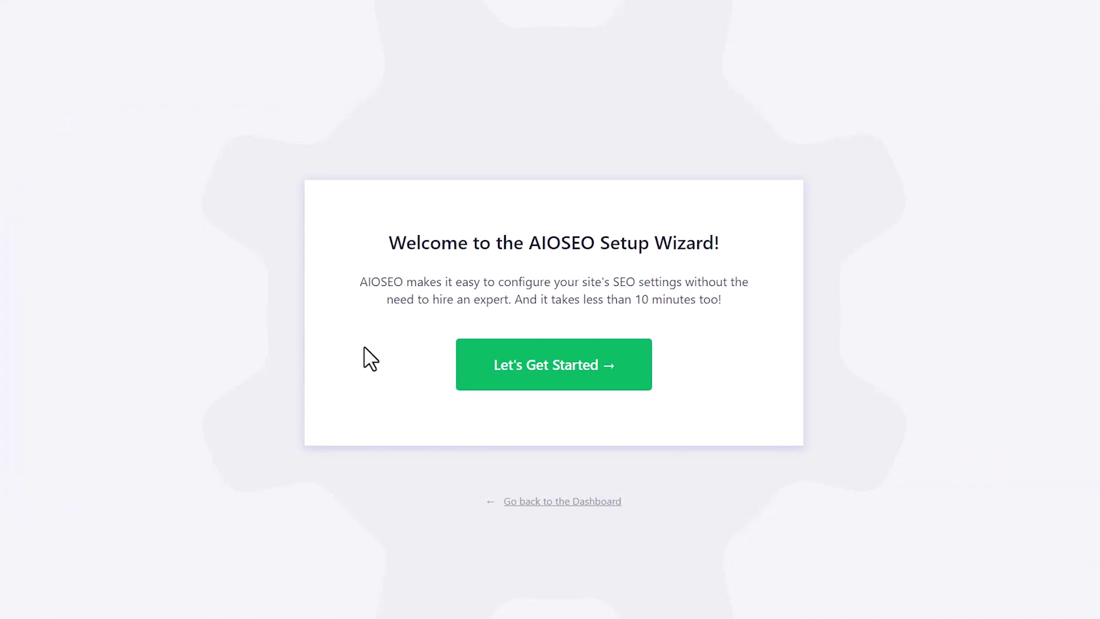
pyautogui.click(551, 373)
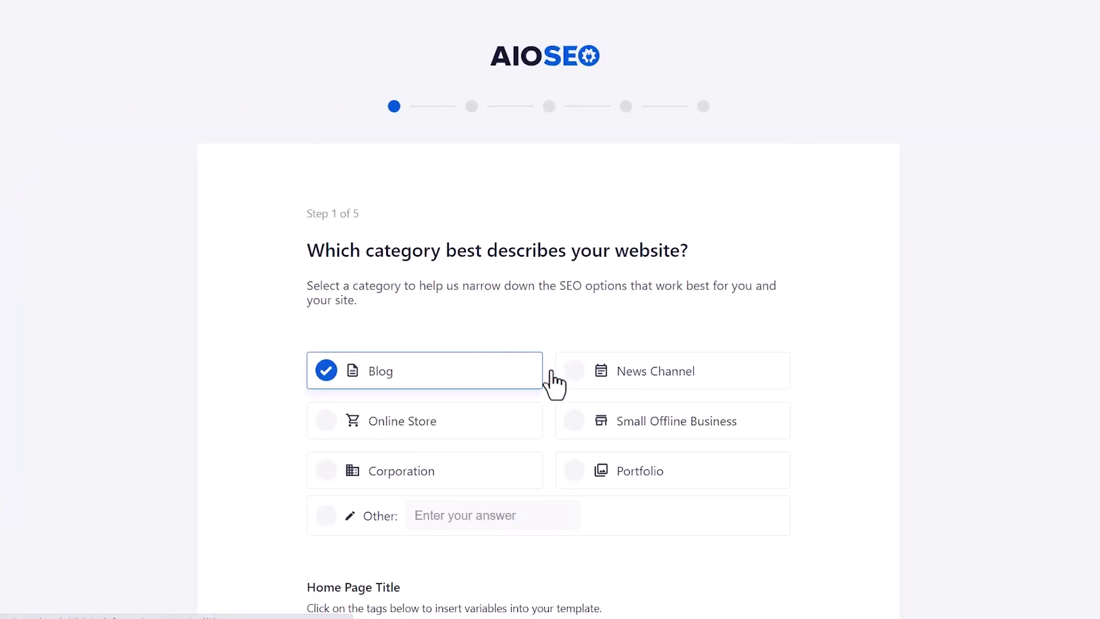
pyautogui.scroll(-2, 549, 348)
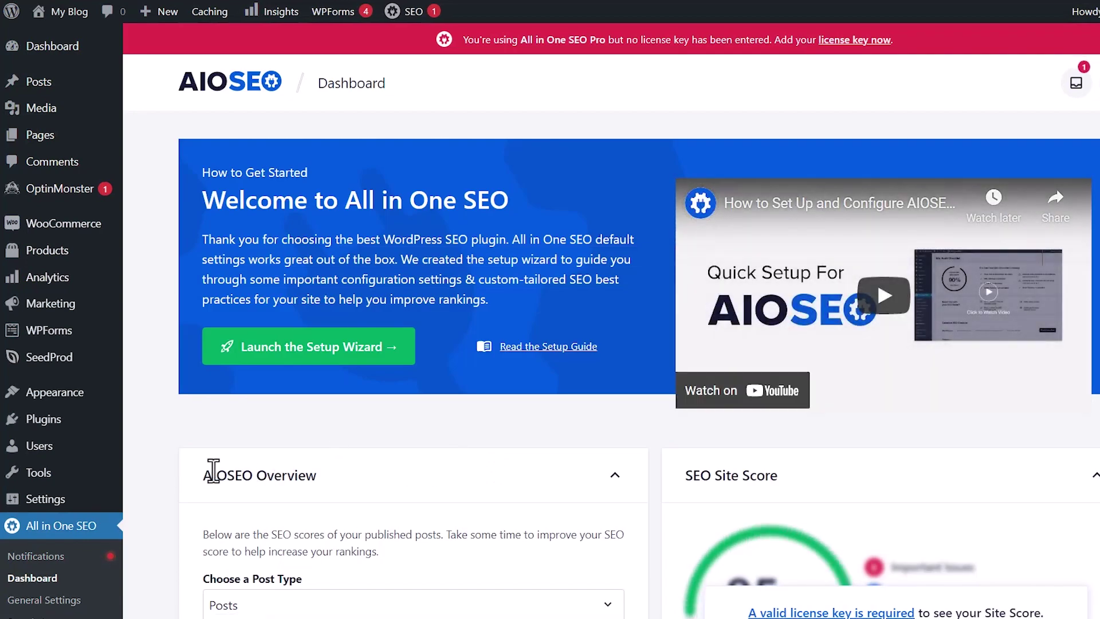
# Step: Paste the license key into All in One SEO's General Settings and connect it
pyautogui.scroll(-5, 212, 472)
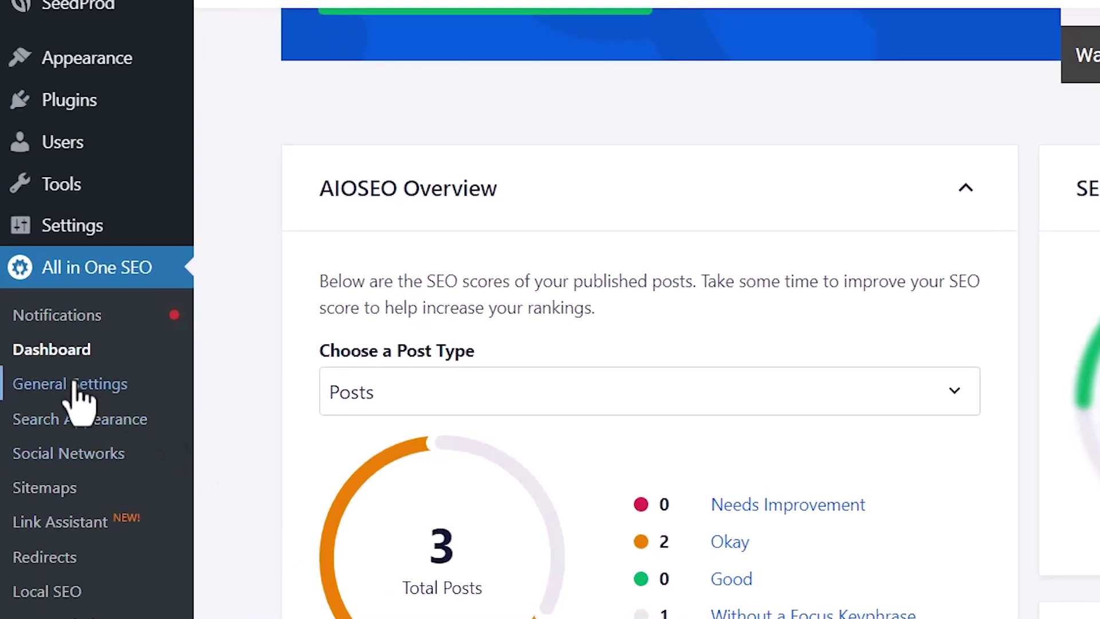
pyautogui.click(80, 395)
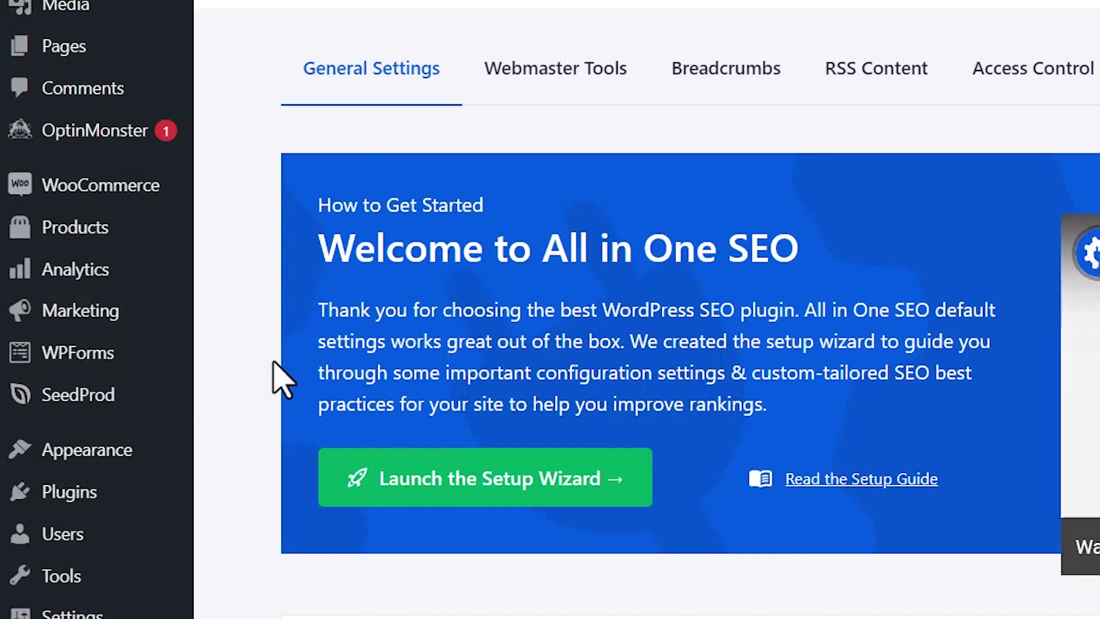
pyautogui.scroll(-5, 281, 378)
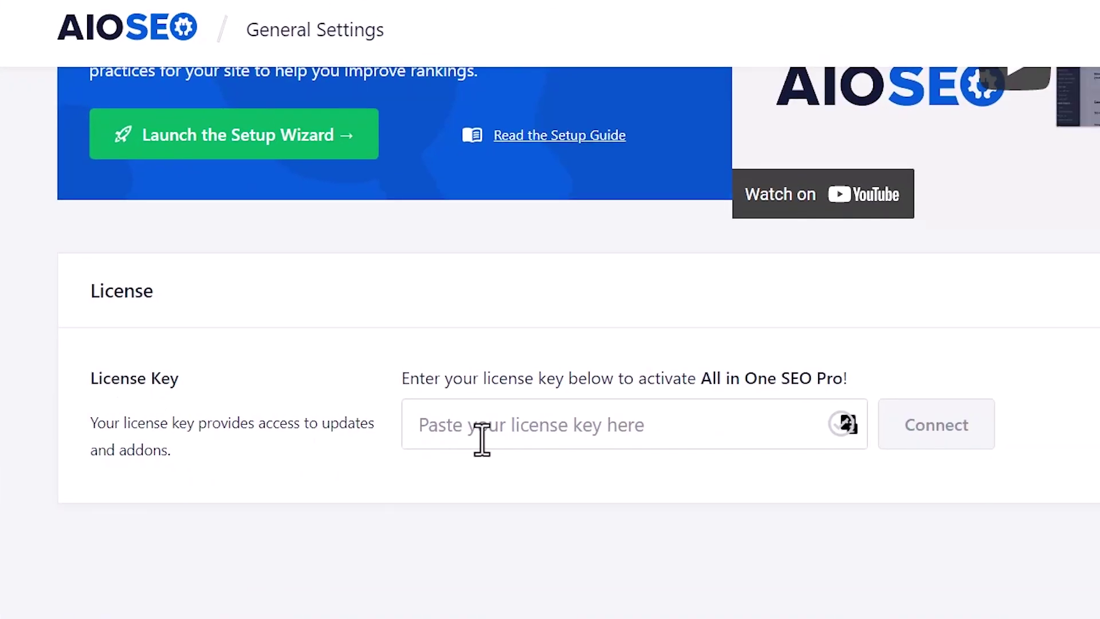
pyautogui.click(488, 431)
pyautogui.rightClick(488, 431)
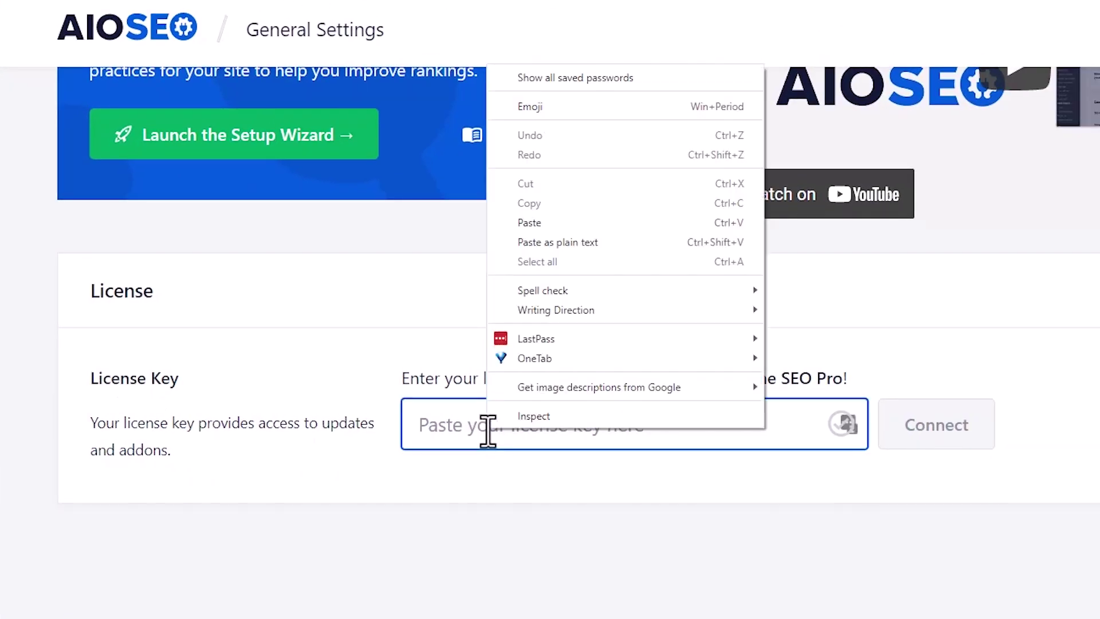
pyautogui.click(542, 225)
pyautogui.click(952, 427)
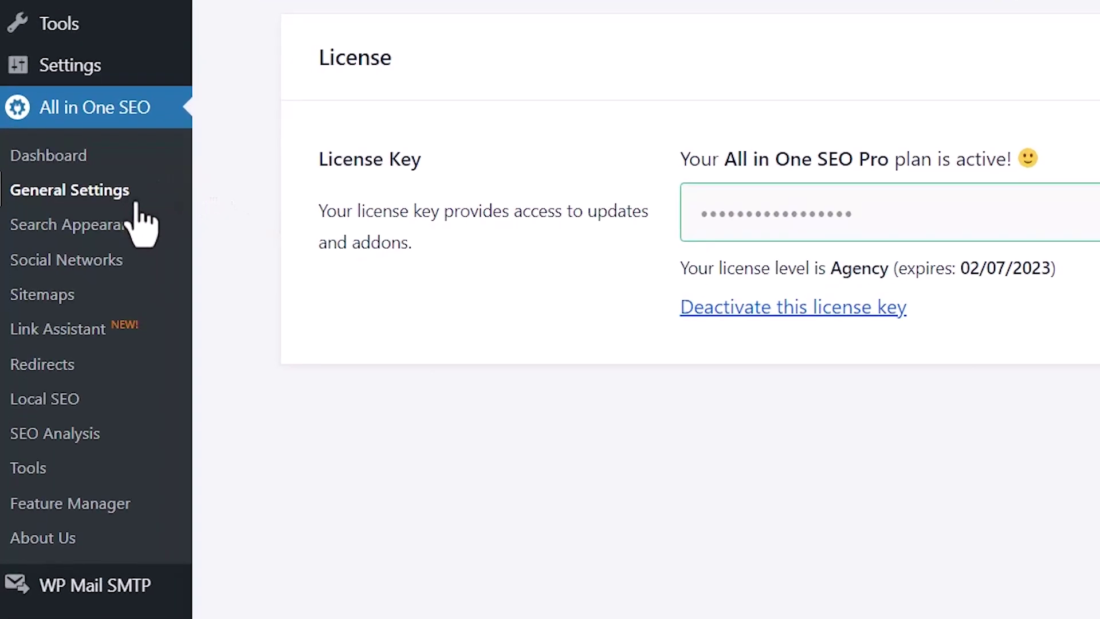
# Step: Activate the Video Sitemap module under Sitemaps and preview its post-video-sitemap.xml index
pyautogui.click(64, 292)
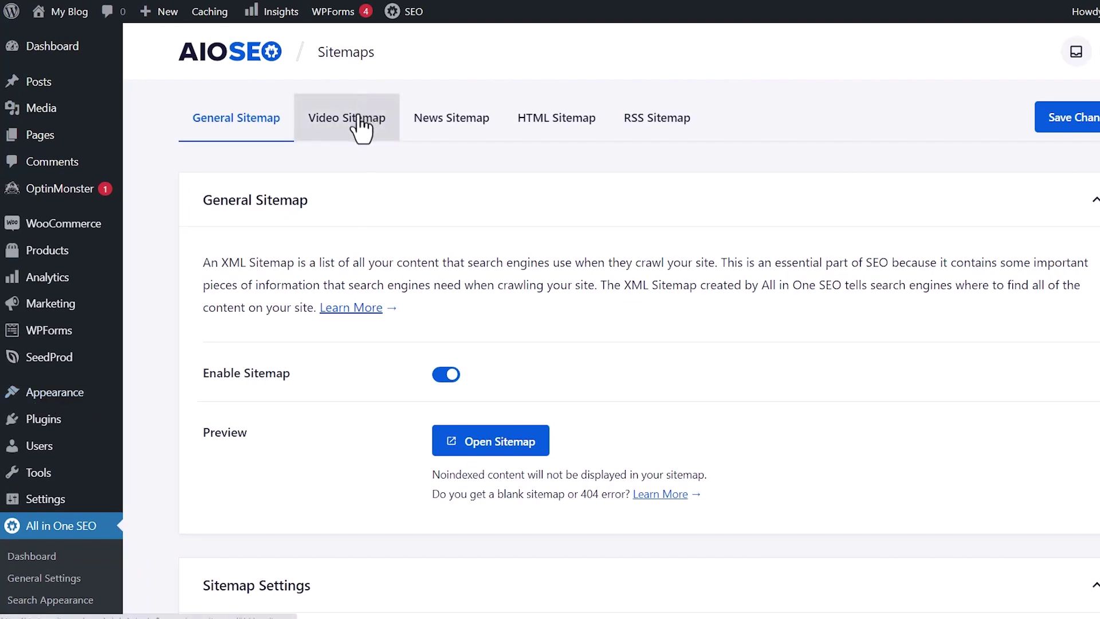
pyautogui.click(360, 121)
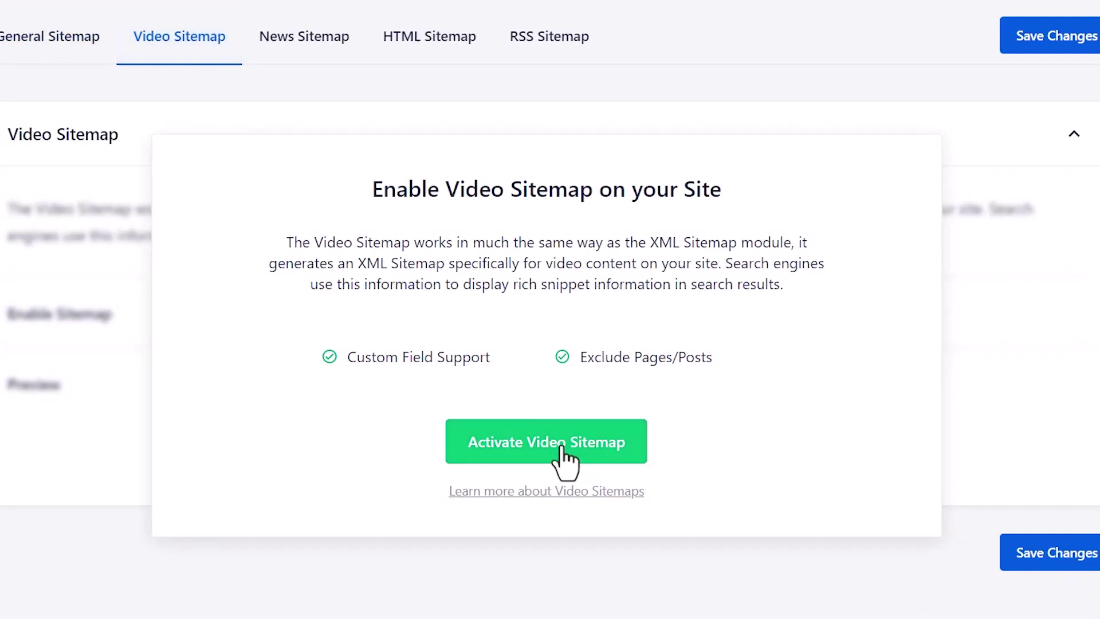
pyautogui.click(666, 464)
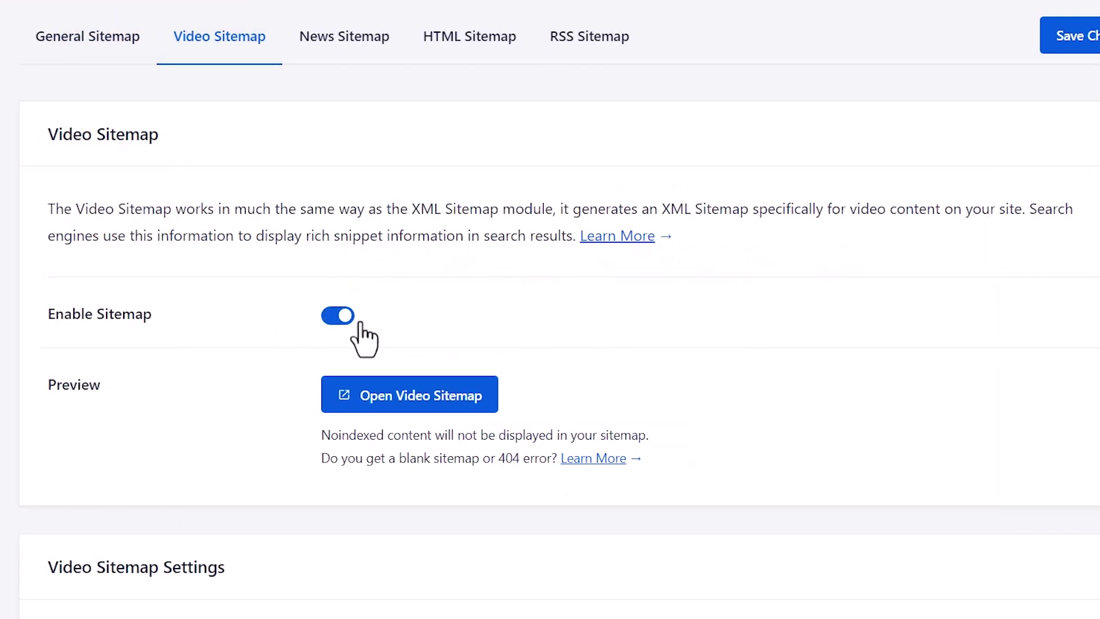
pyautogui.click(400, 403)
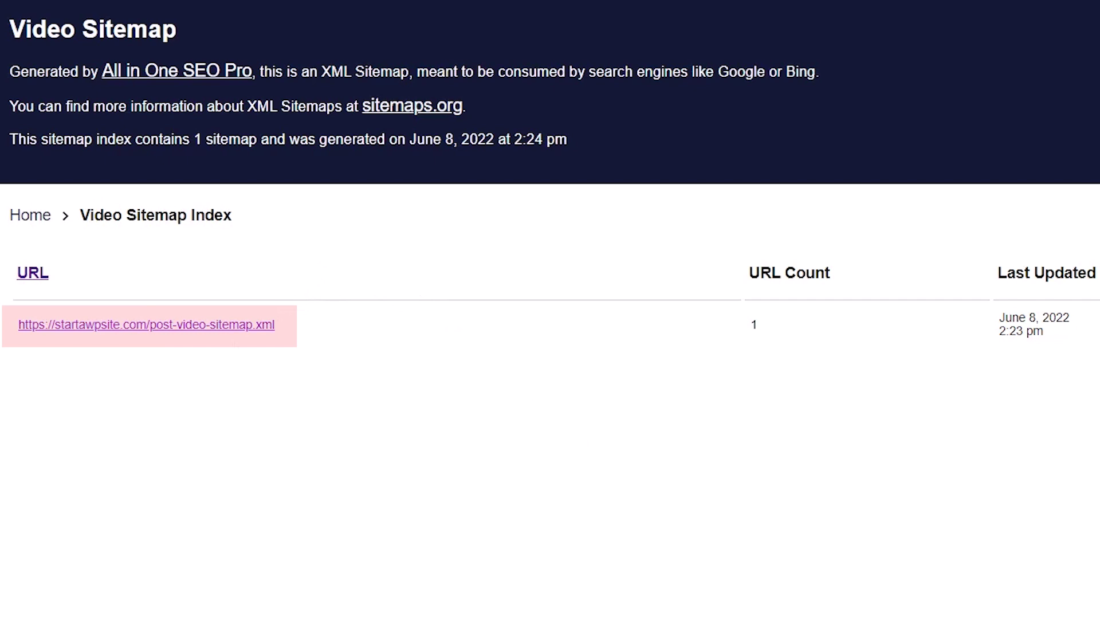
pyautogui.scroll(-7, 275, 257)
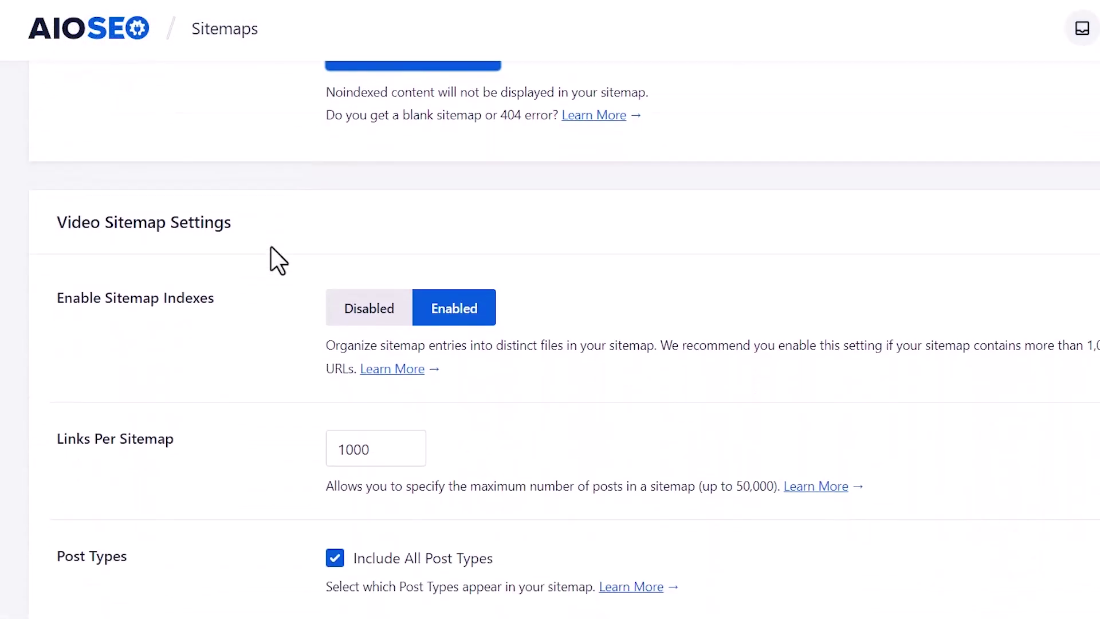
pyautogui.scroll(-1, 275, 257)
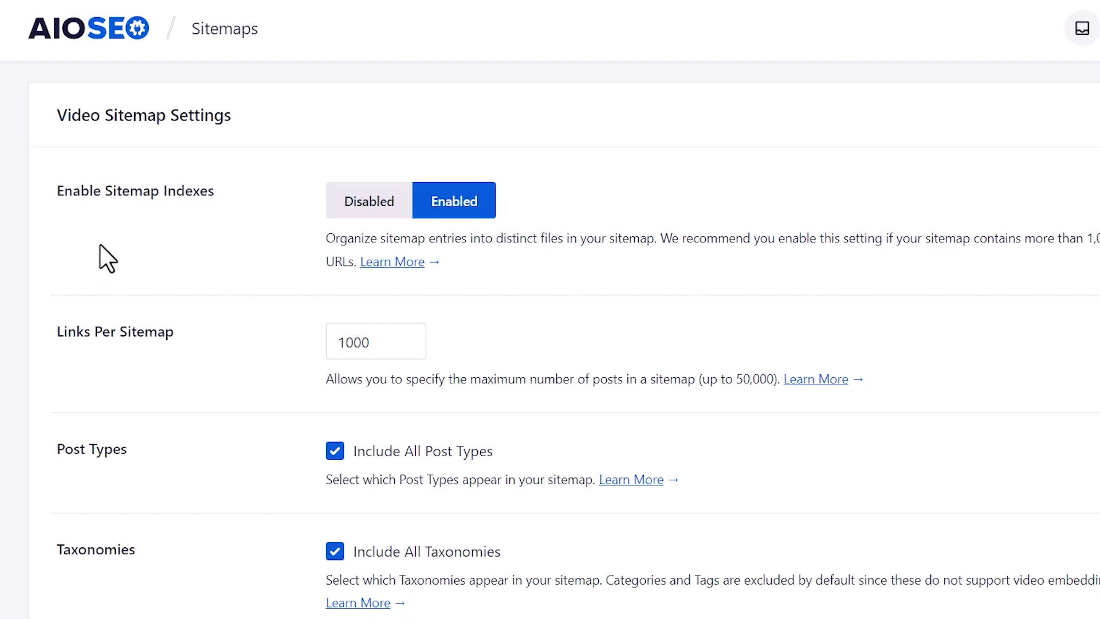
pyautogui.scroll(-1, 104, 241)
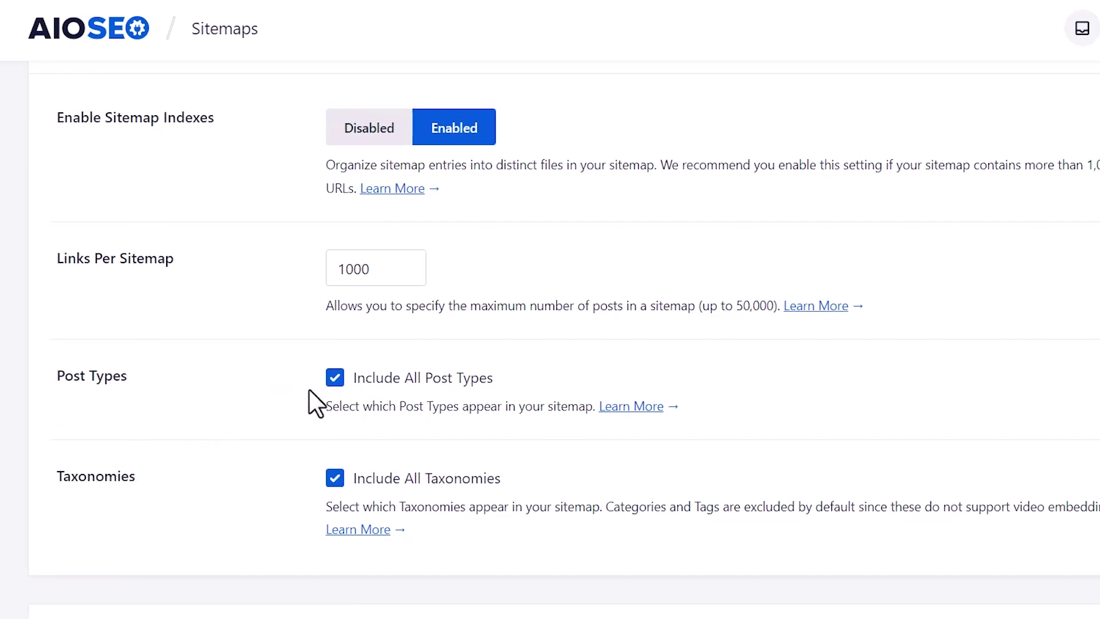
pyautogui.click(335, 378)
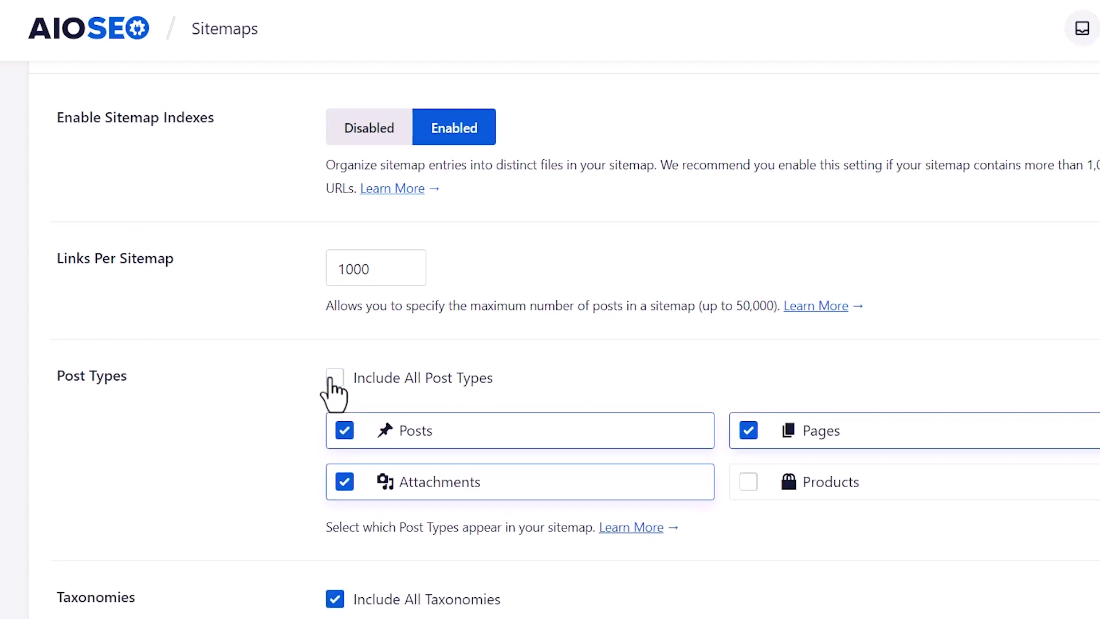
pyautogui.click(332, 379)
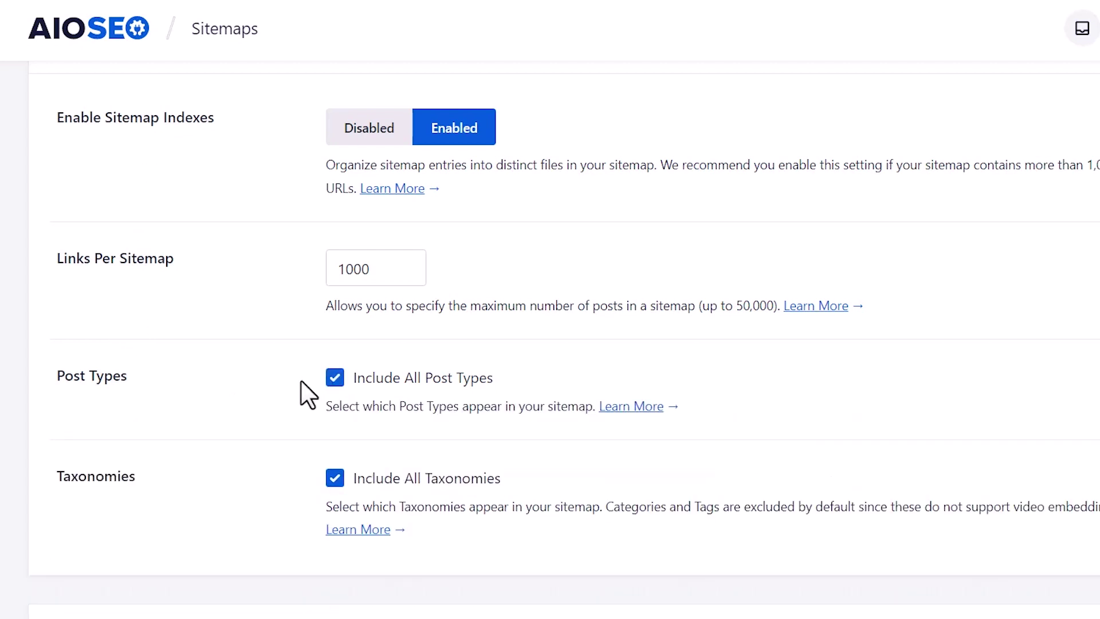
pyautogui.scroll(-2, 266, 394)
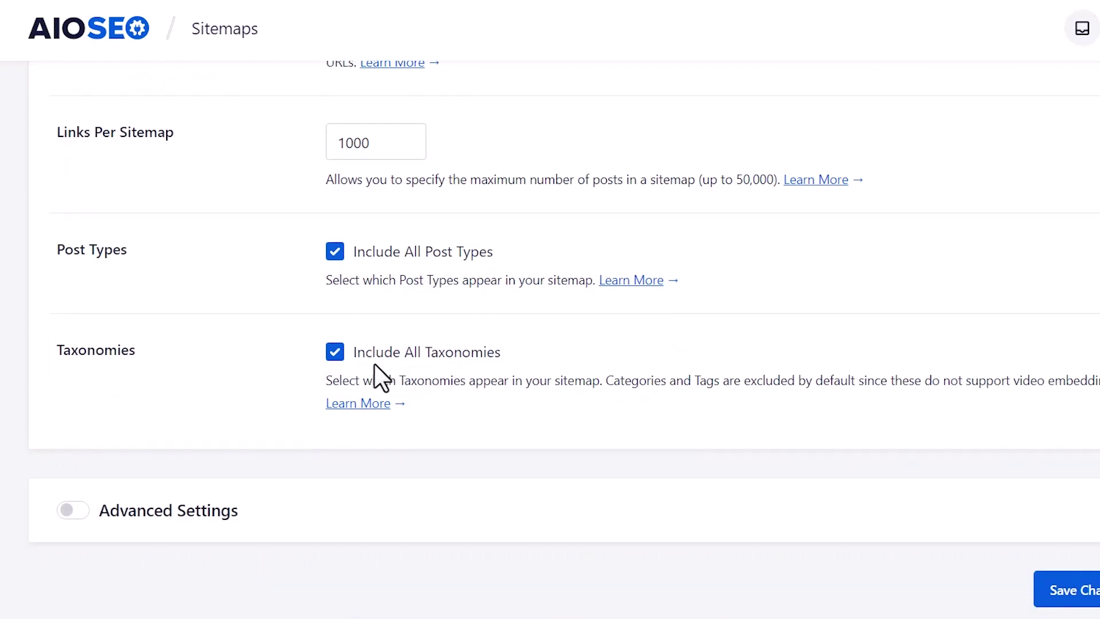